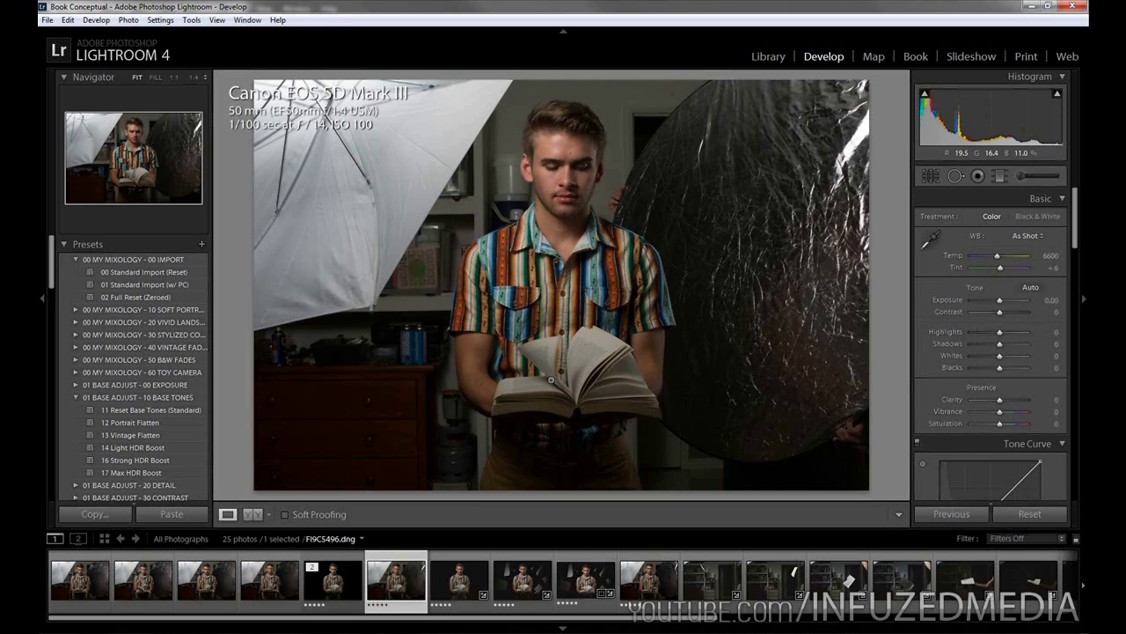
- Review the portrait shots of the man holding the book between the umbrella and the reflector, one by one
{"action": "left_click", "coordinate": [79, 589]}
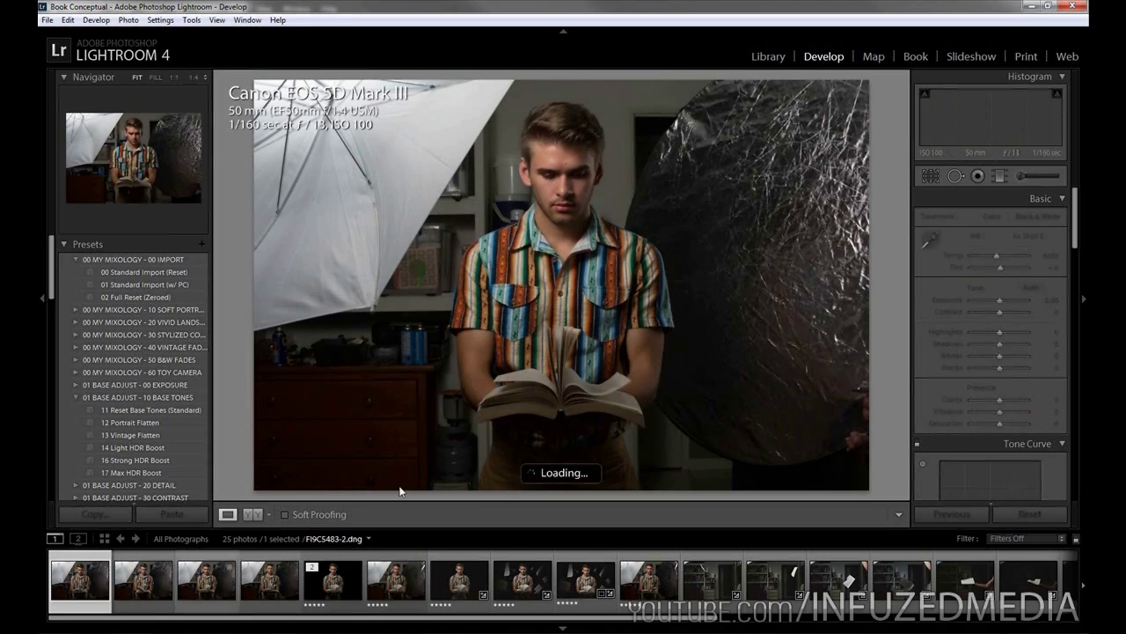
{"action": "key", "text": "Right"}
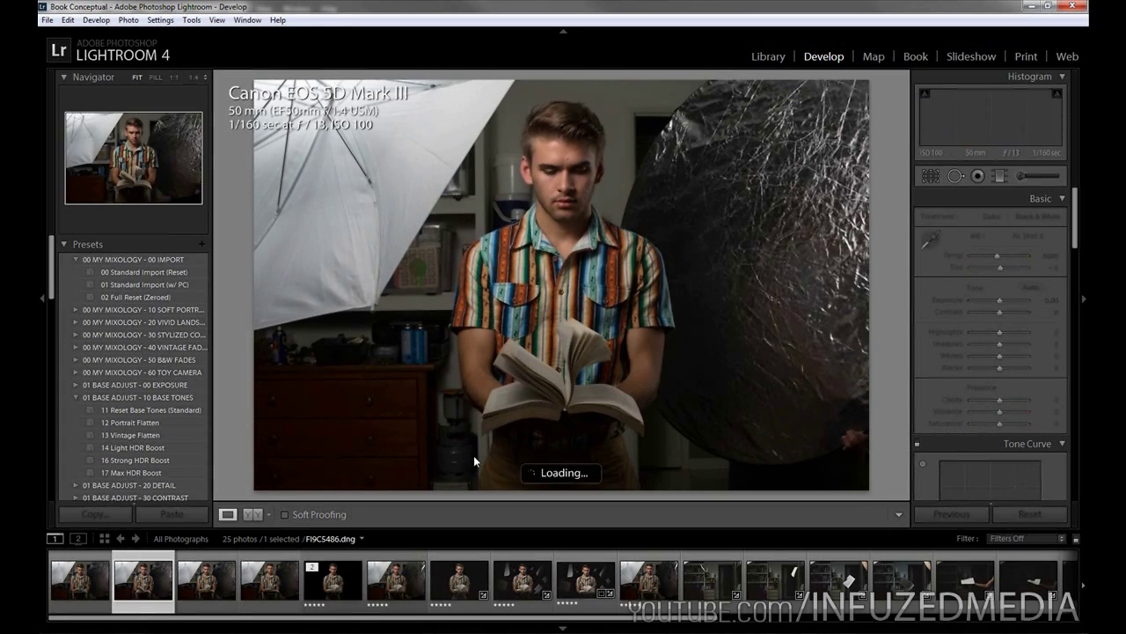
{"action": "key", "text": "Right"}
{"action": "key", "text": "Right"}
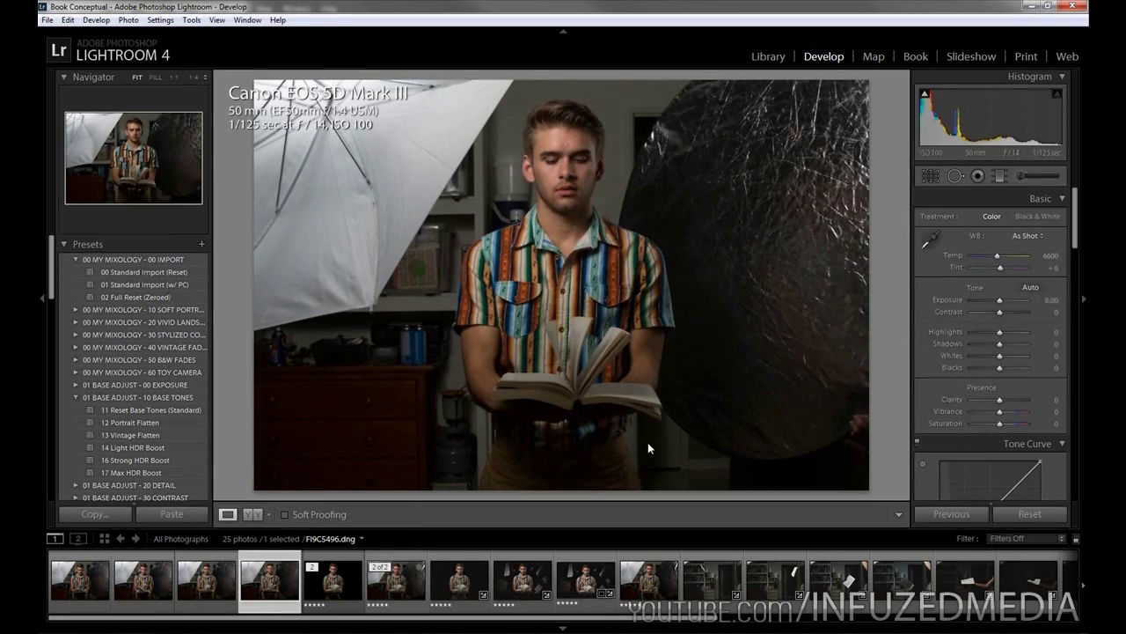
{"action": "key", "text": "Right"}
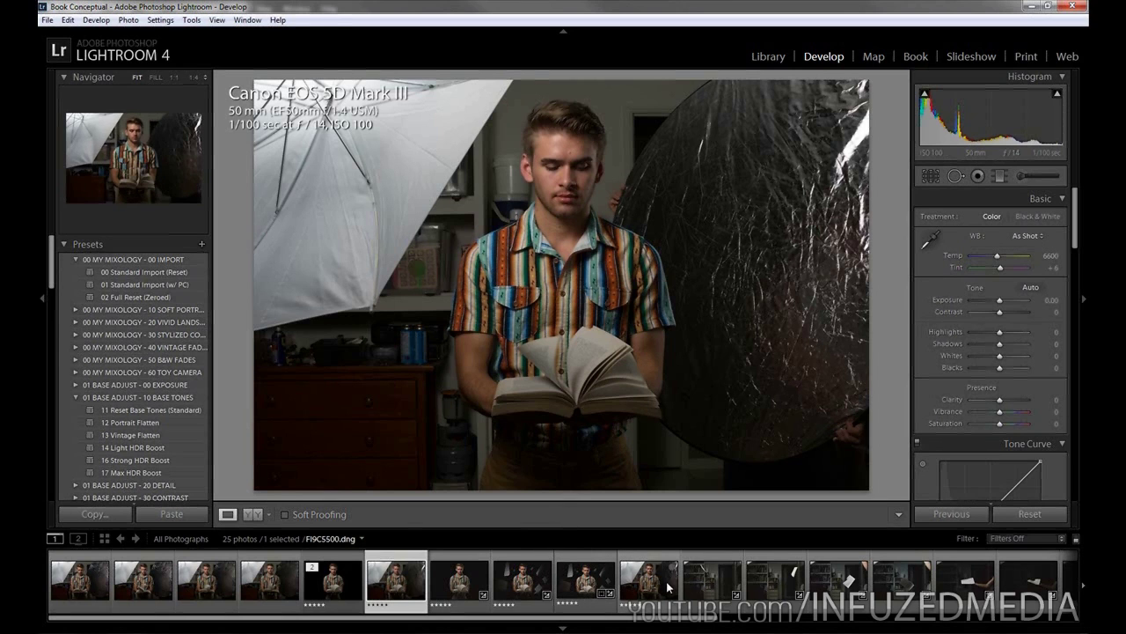
- Review the 50 mm shots of single loose book pages, both falling and held in the hand
{"action": "left_click", "coordinate": [711, 585]}
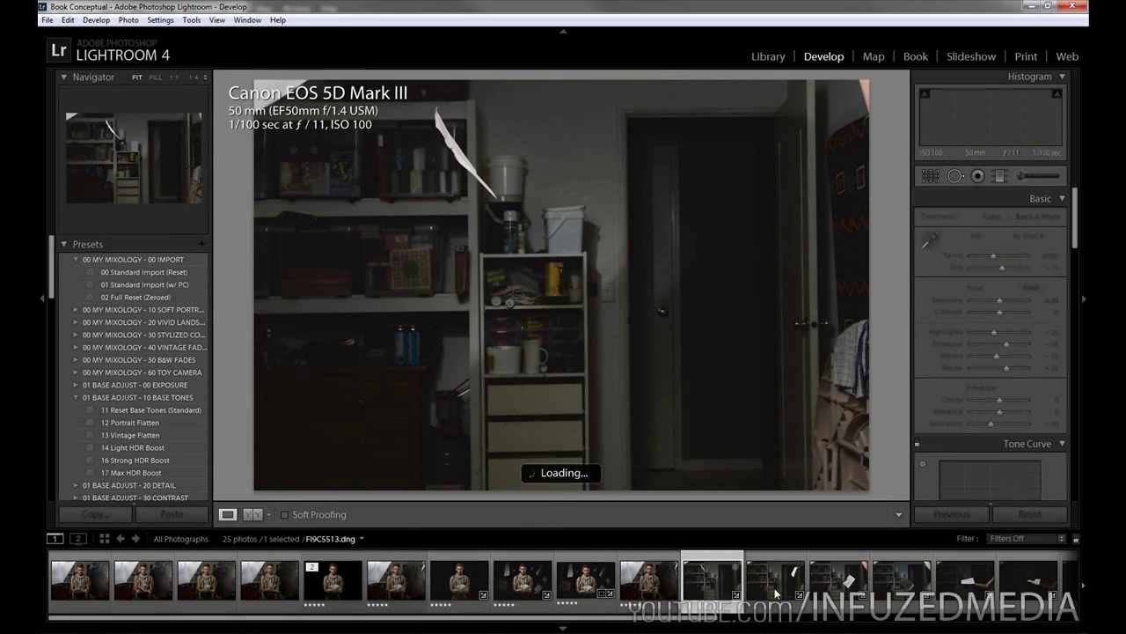
{"action": "left_click", "coordinate": [775, 592]}
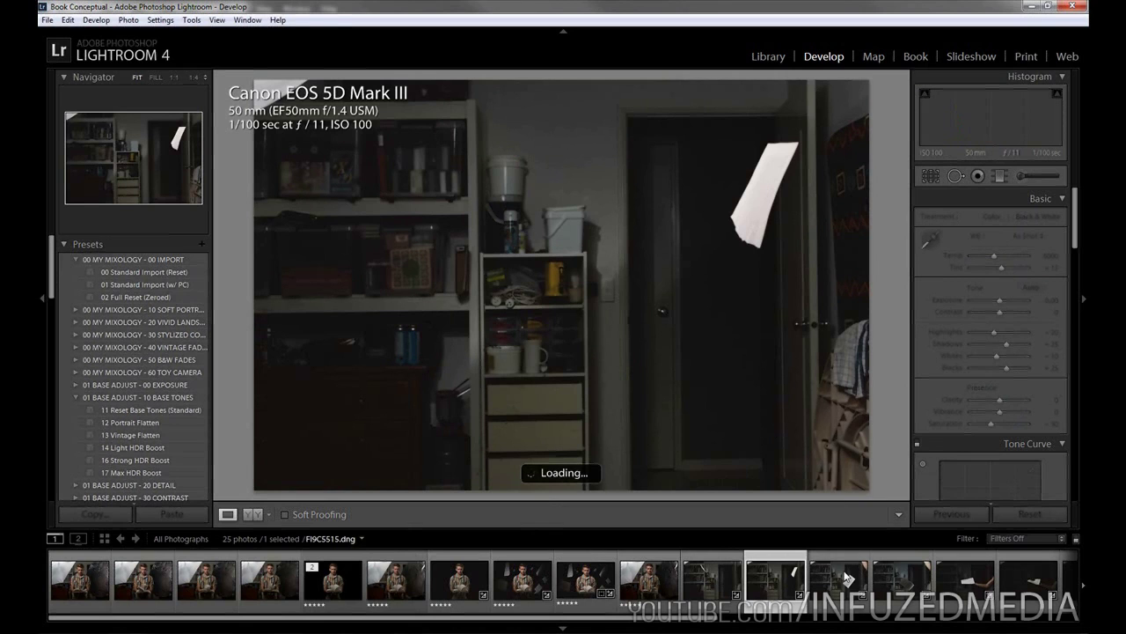
{"action": "left_click", "coordinate": [845, 577]}
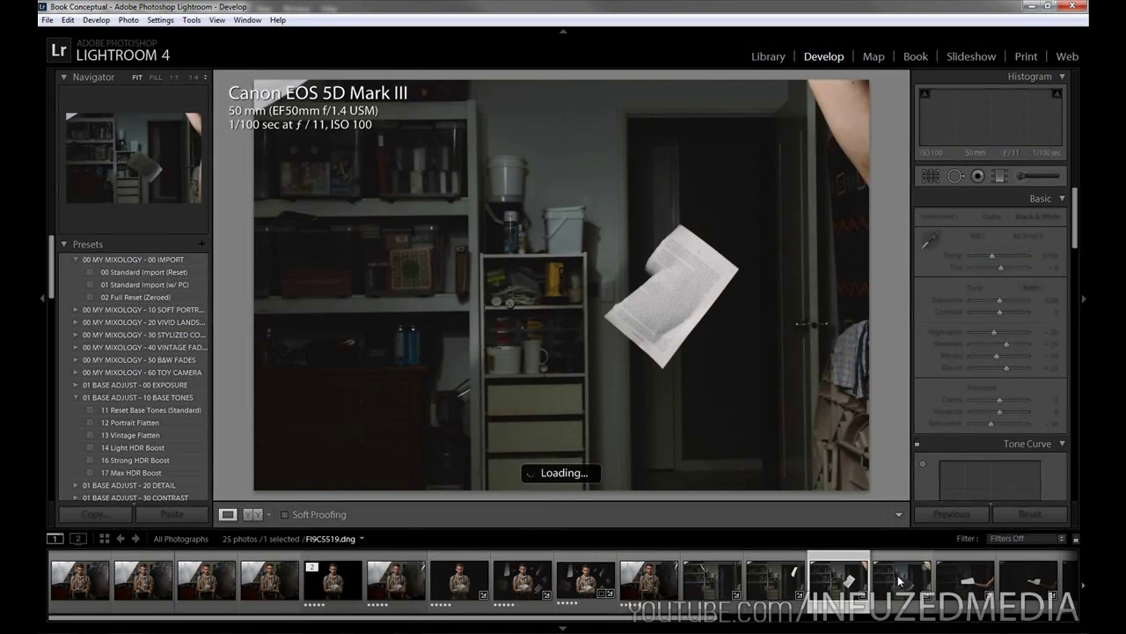
{"action": "left_click", "coordinate": [891, 573]}
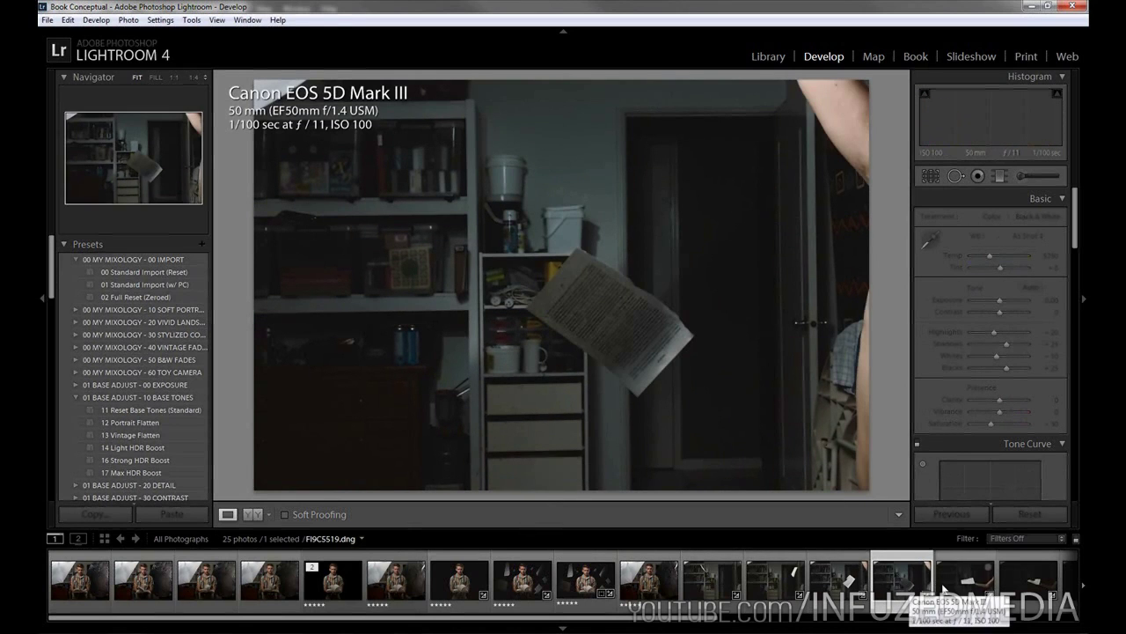
{"action": "left_click", "coordinate": [942, 586]}
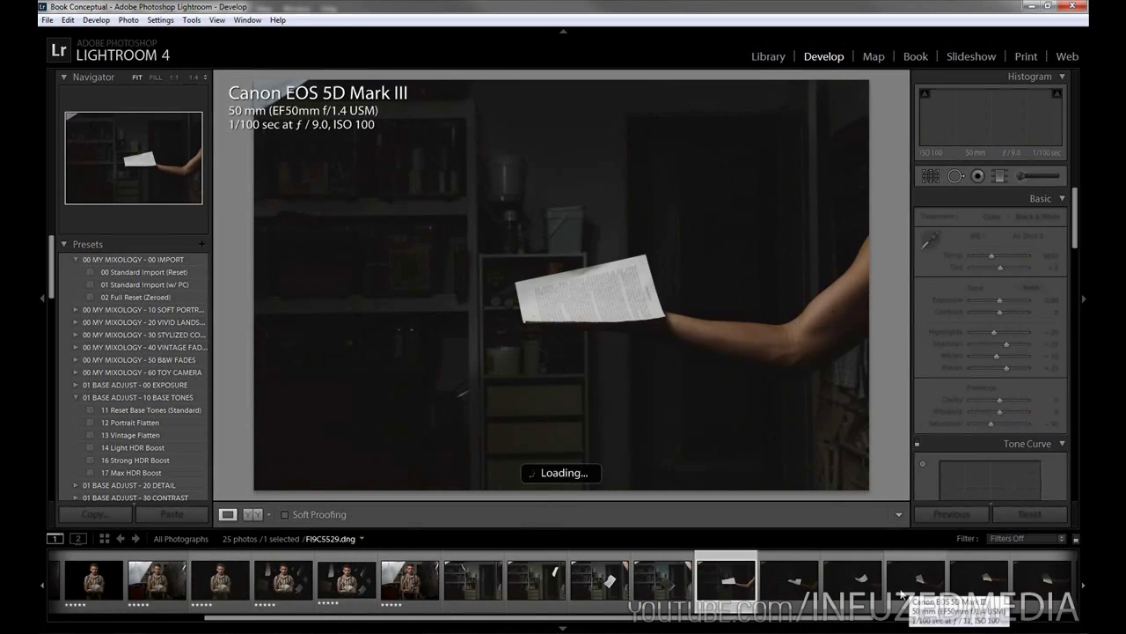
{"action": "left_click", "coordinate": [858, 575]}
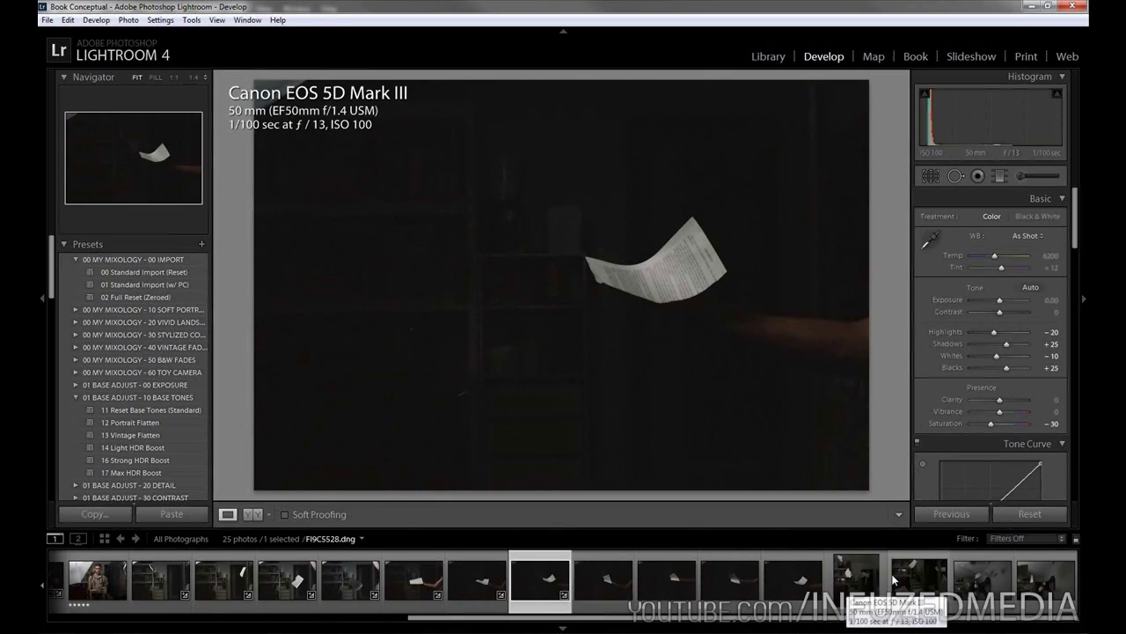
- Review the wide-angle shots of flying pages, examining the dog in the doorway at 1:1
{"action": "left_click", "coordinate": [865, 579]}
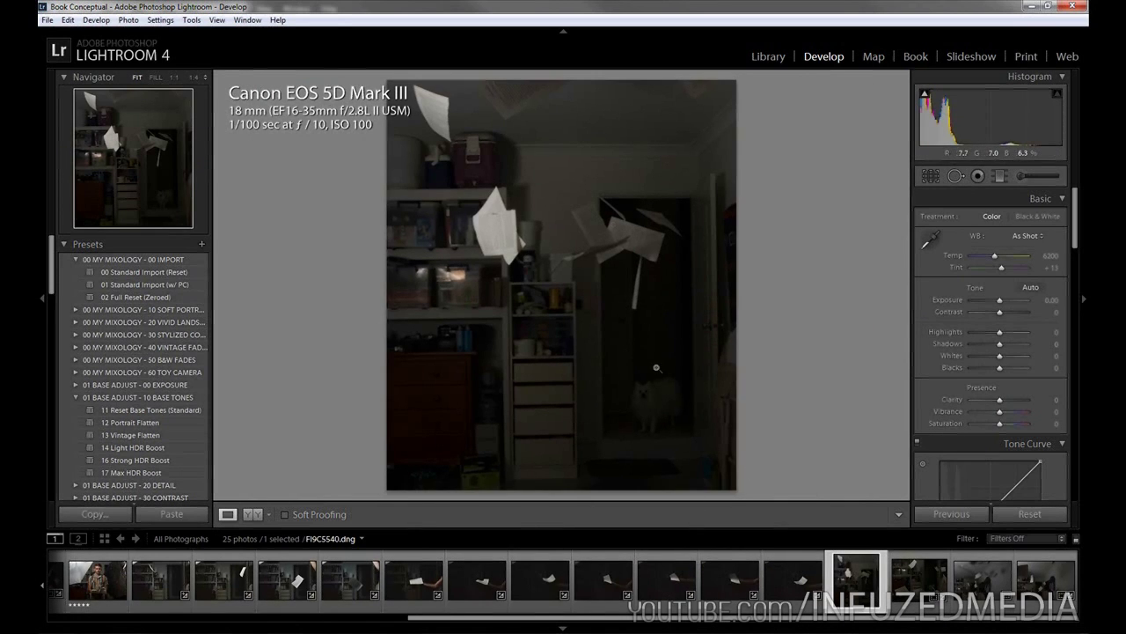
{"action": "left_click", "coordinate": [909, 567]}
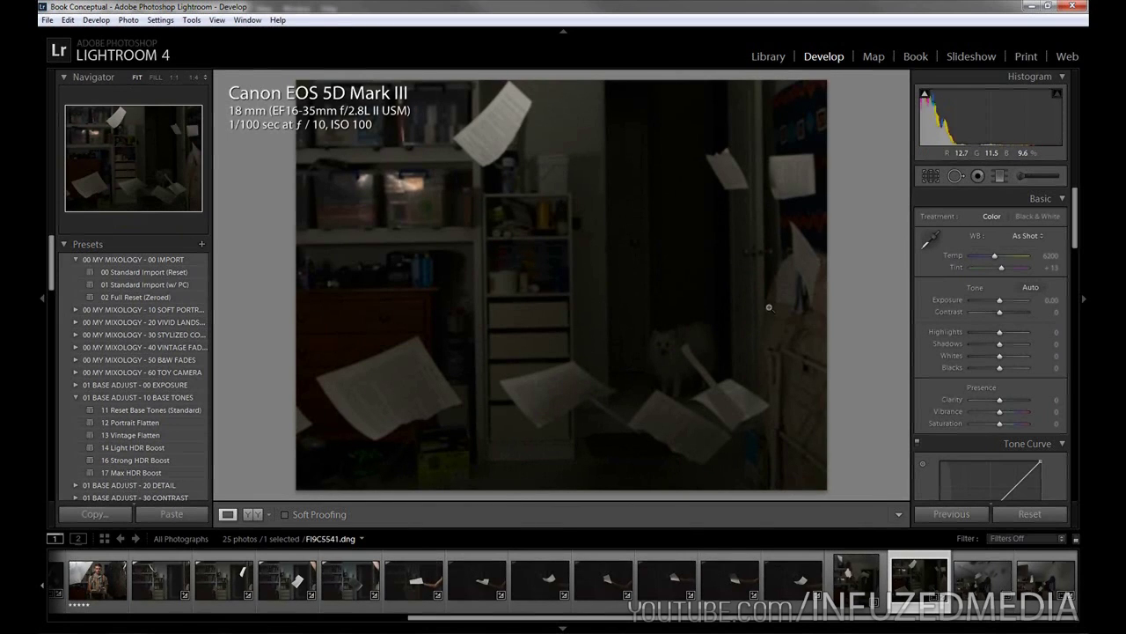
{"action": "left_click", "coordinate": [675, 361]}
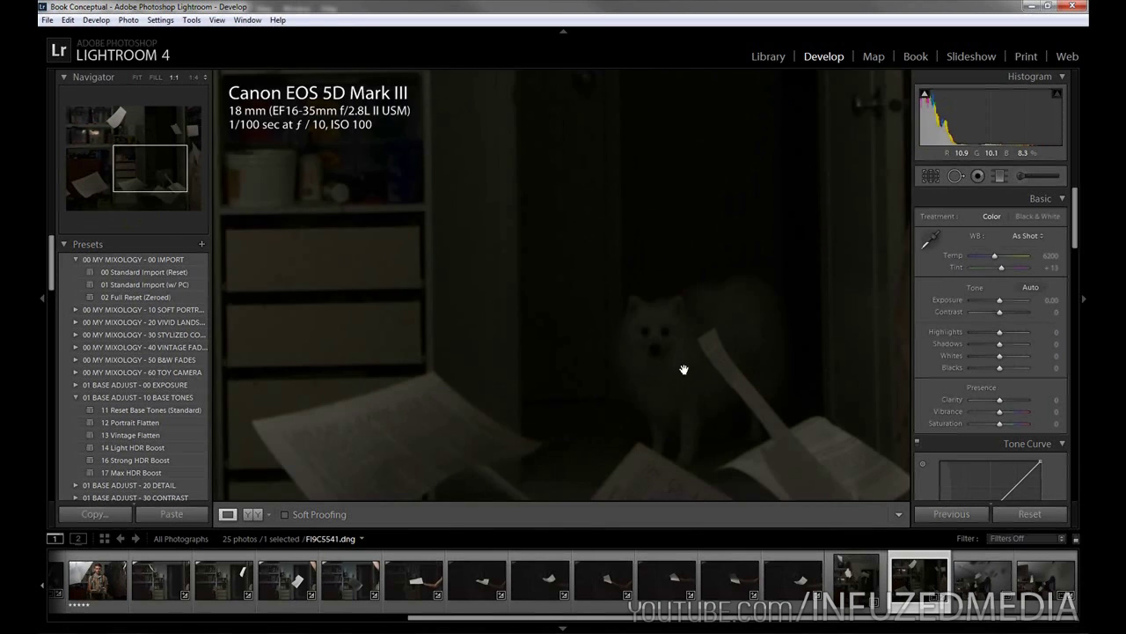
{"action": "left_click", "coordinate": [651, 326]}
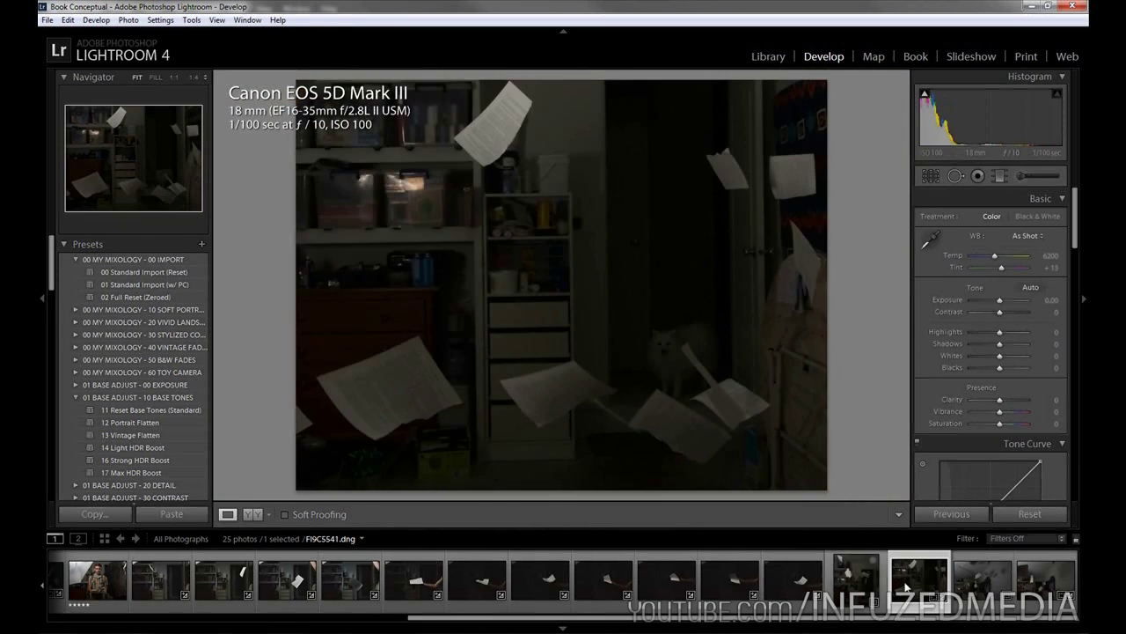
{"action": "left_click", "coordinate": [973, 582]}
{"action": "key", "text": "Right"}
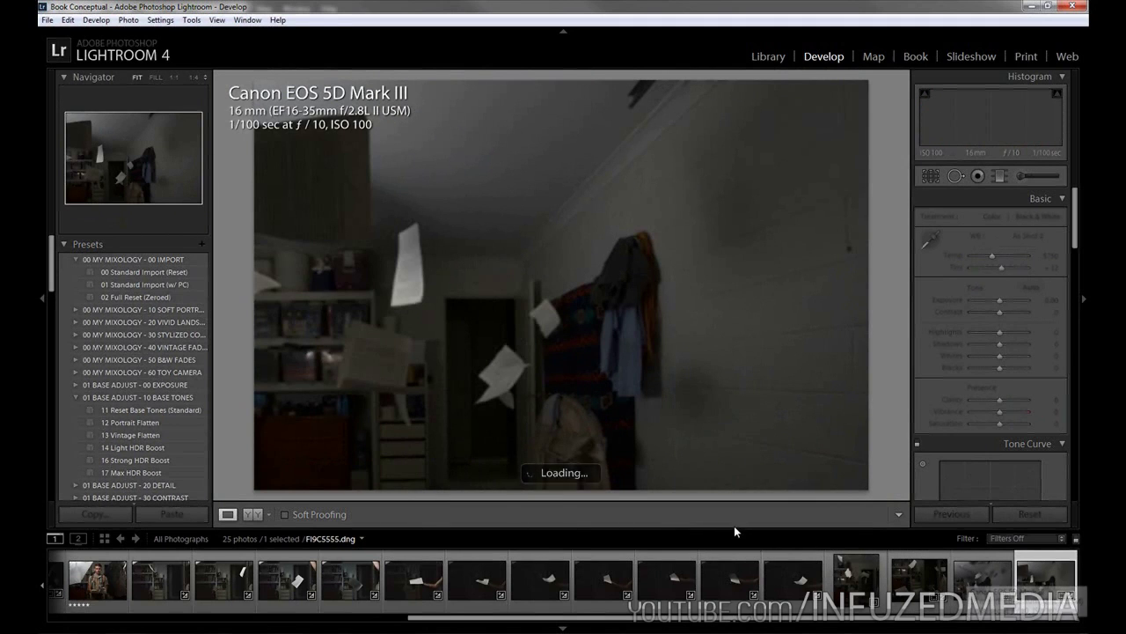
{"action": "key", "text": "Left"}
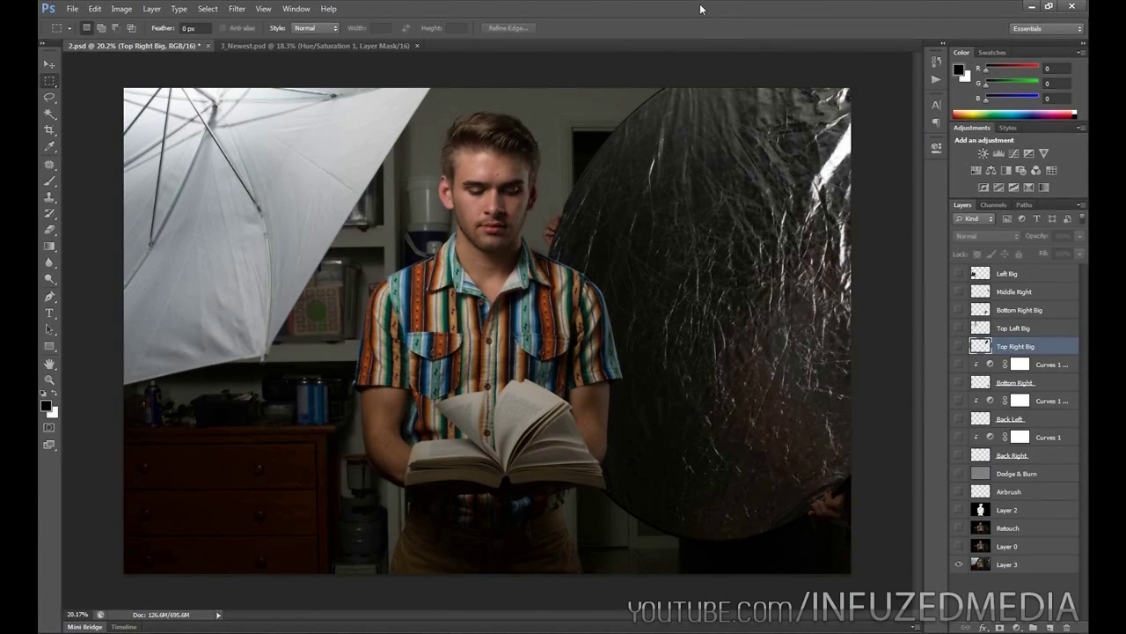
- In Photoshop, make Layer 0, Retouch, Layer 2, Airbrush and Dodge & Burn visible above the original photo in 2.psd
{"action": "left_click", "coordinate": [991, 563]}
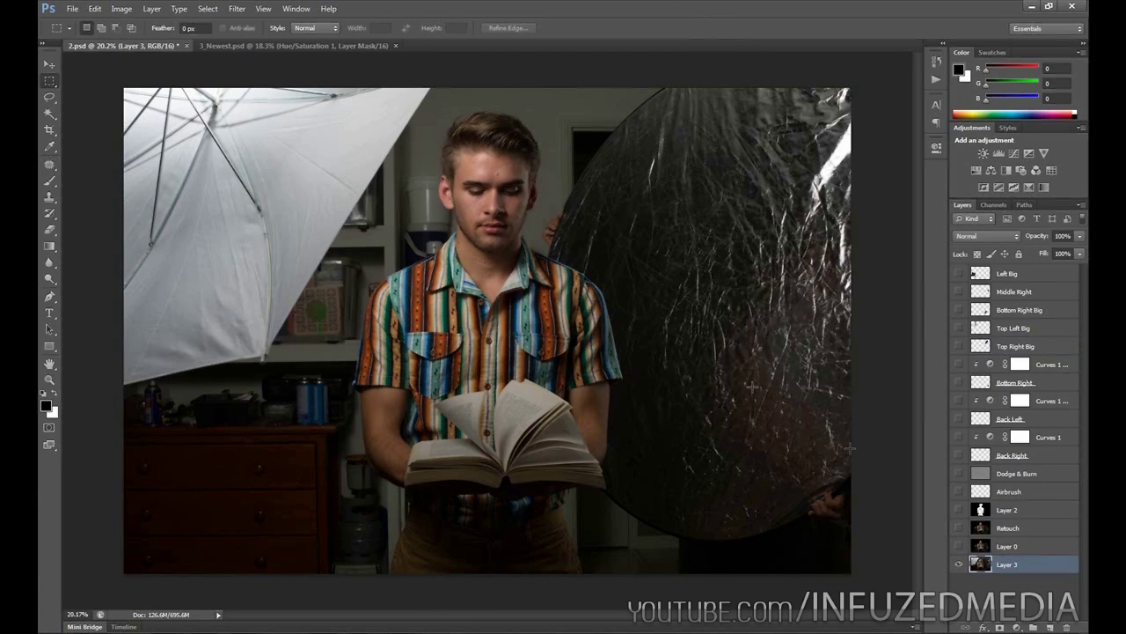
{"action": "left_click_drag", "start_coordinate": [958, 546], "coordinate": [958, 510]}
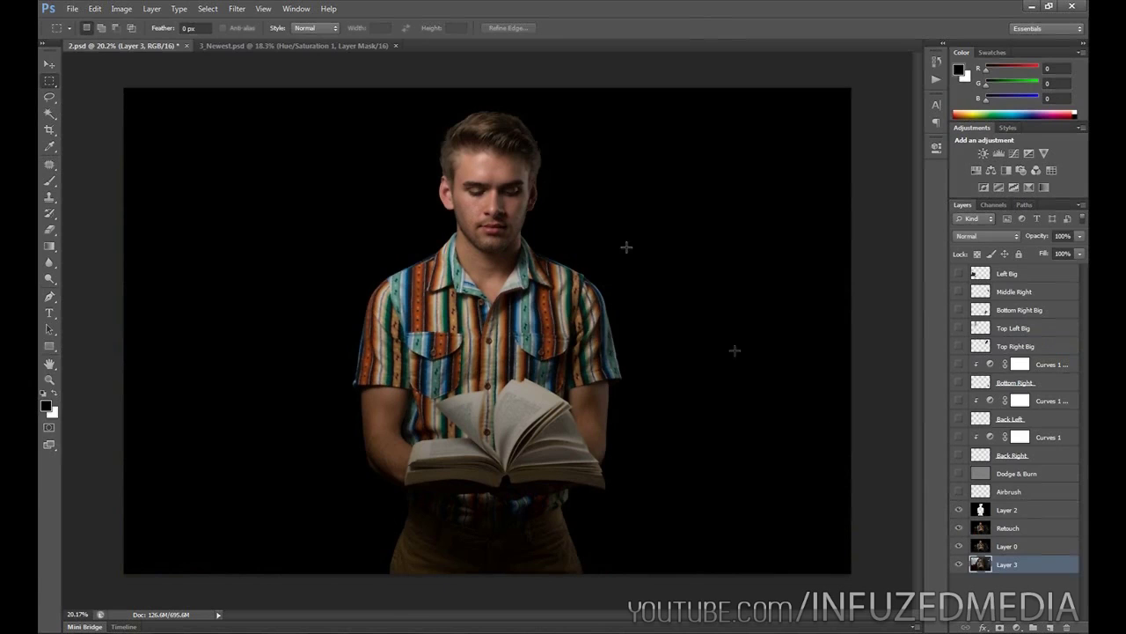
{"action": "left_click", "coordinate": [1009, 498]}
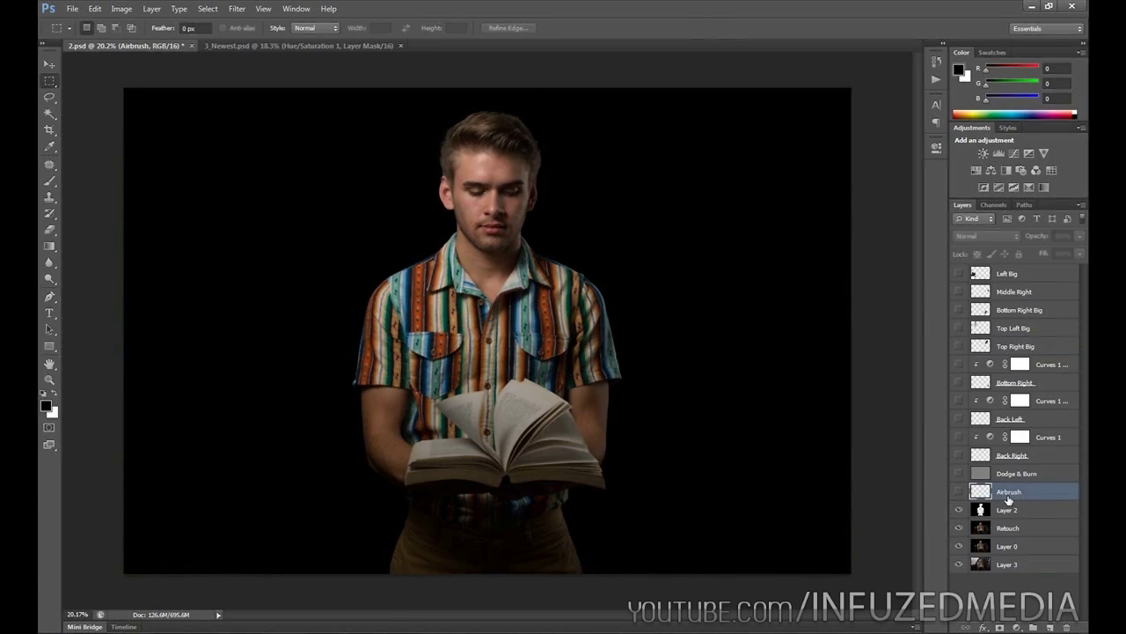
{"action": "left_click", "coordinate": [959, 492]}
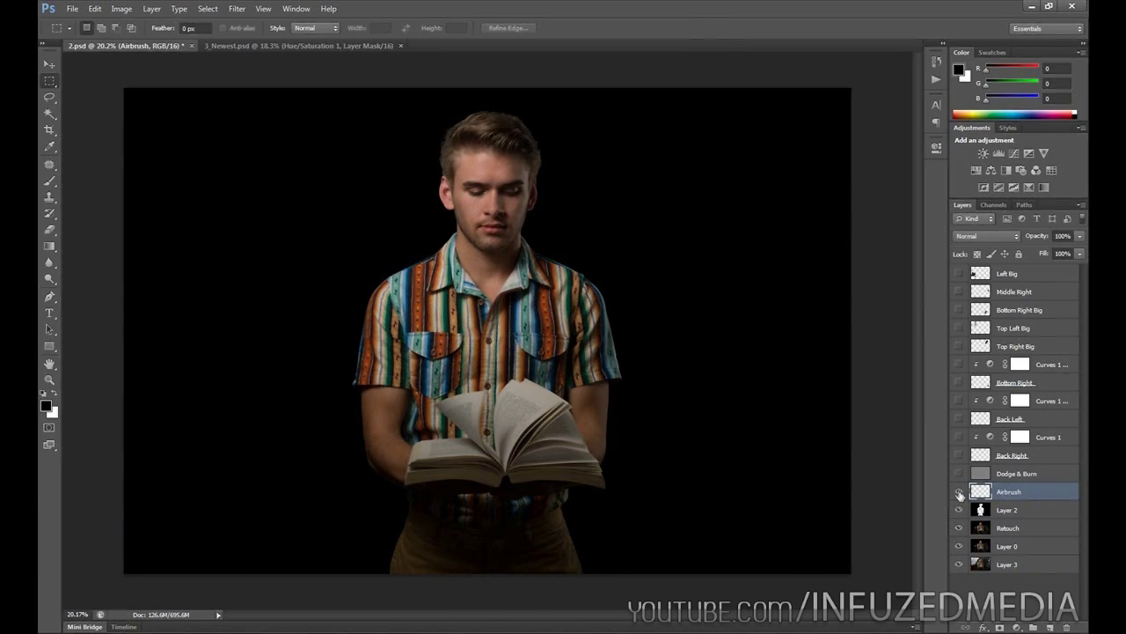
{"action": "left_click", "coordinate": [999, 476]}
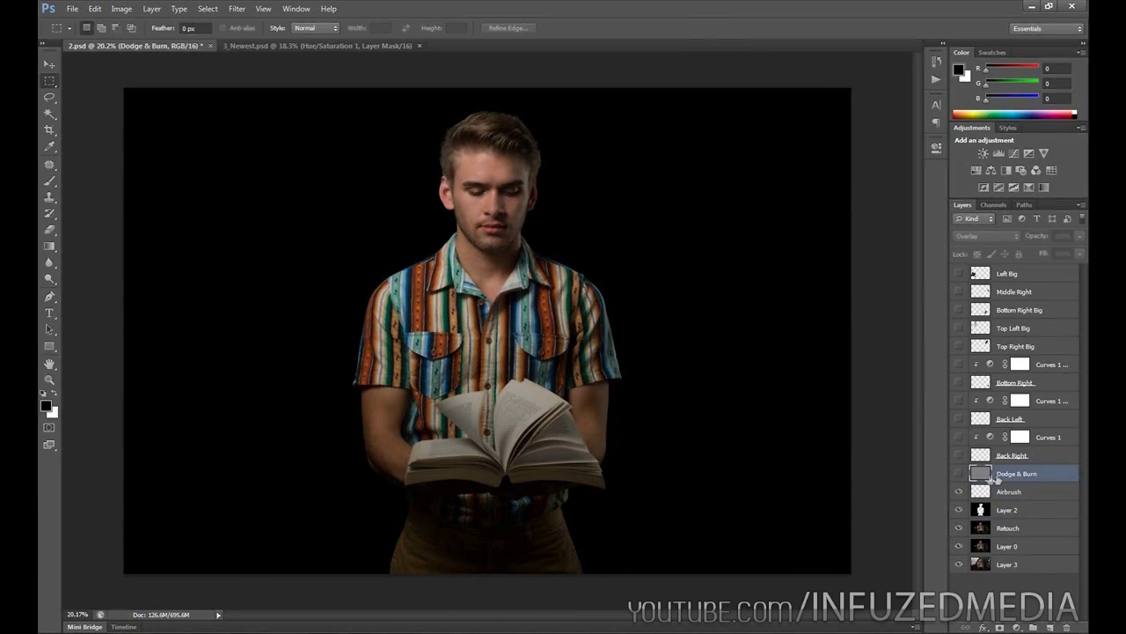
{"action": "left_click", "coordinate": [960, 474]}
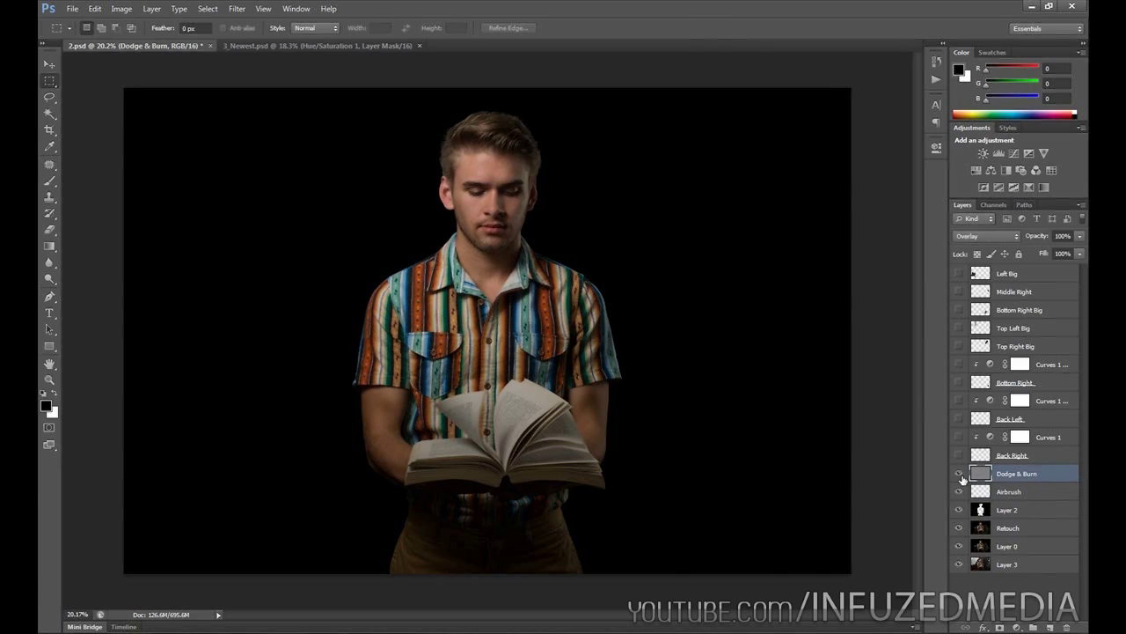
- Make the Back Right, Back Left and Bottom Right page layers visible together with their clipped Curves adjustments
{"action": "left_click", "coordinate": [960, 455]}
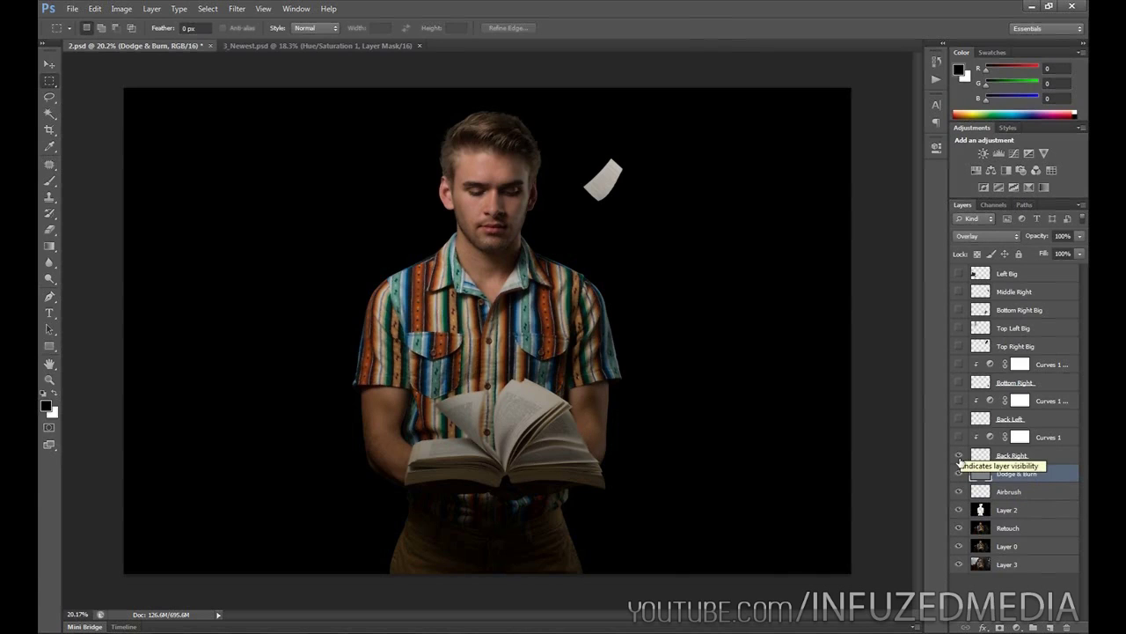
{"action": "left_click", "coordinate": [959, 437]}
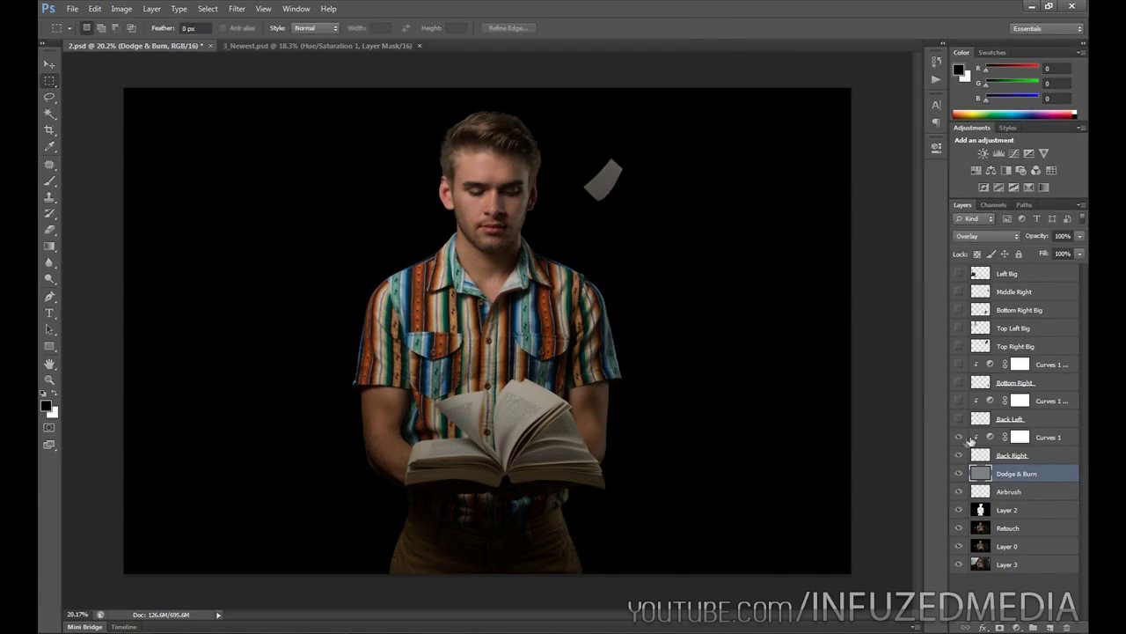
{"action": "left_click", "coordinate": [1043, 440]}
{"action": "left_click", "coordinate": [959, 419]}
{"action": "left_click", "coordinate": [959, 400]}
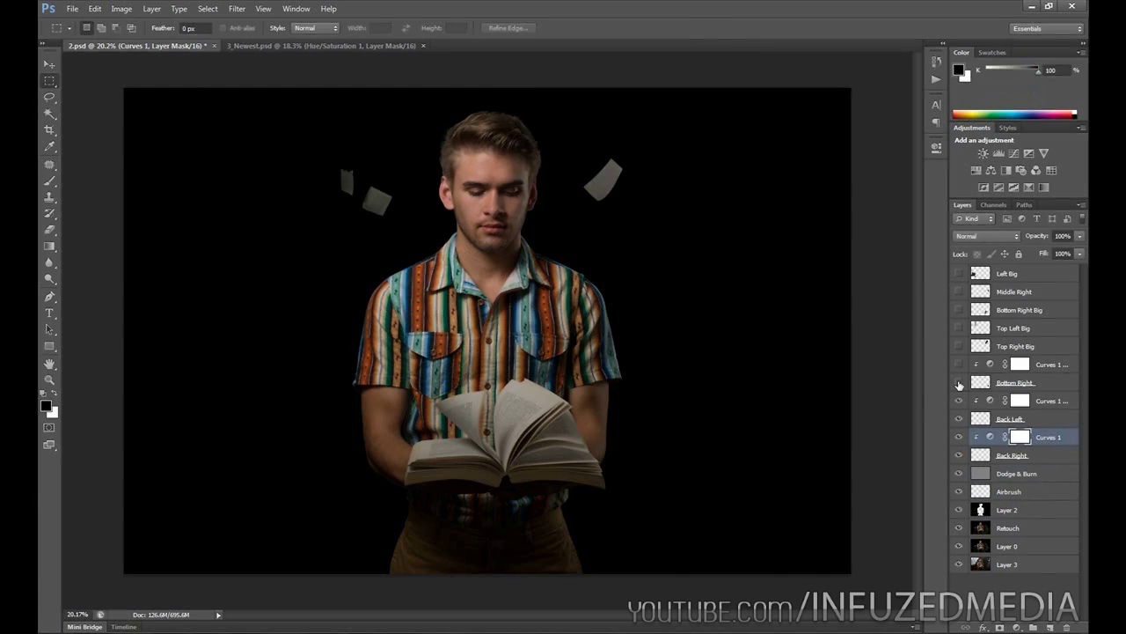
{"action": "left_click", "coordinate": [959, 383]}
{"action": "left_click", "coordinate": [959, 365]}
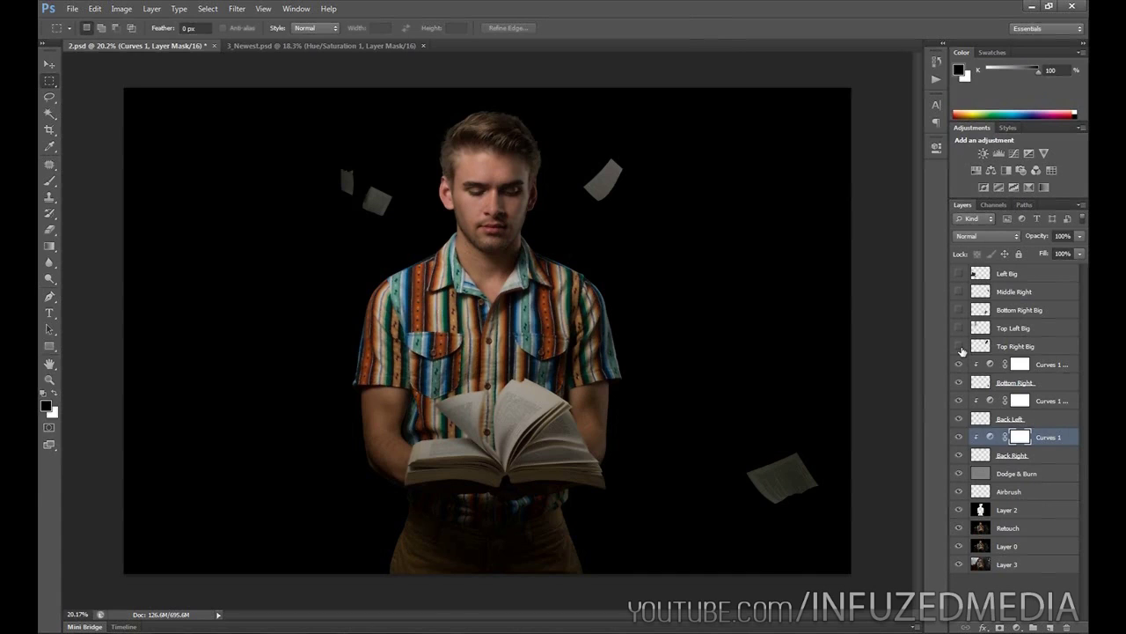
- Make the Top Right Big, Top Left Big, Bottom Right Big, Middle Right and Left Big page layers visible
{"action": "left_click", "coordinate": [959, 346]}
{"action": "left_click", "coordinate": [959, 327]}
{"action": "left_click", "coordinate": [958, 310]}
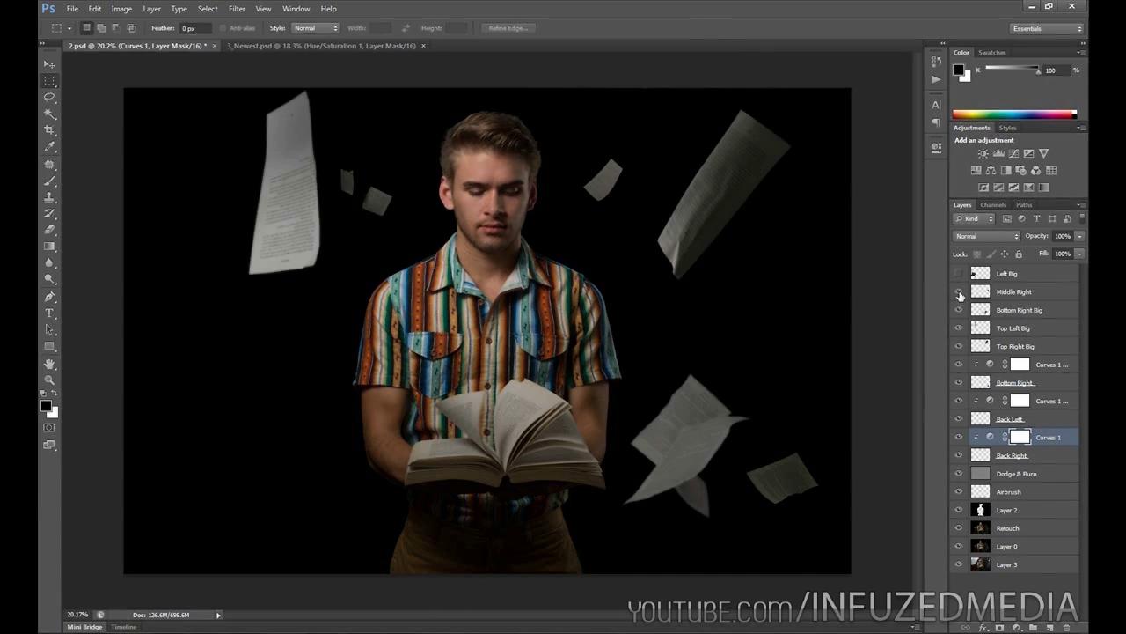
{"action": "left_click", "coordinate": [959, 291]}
{"action": "left_click", "coordinate": [960, 274]}
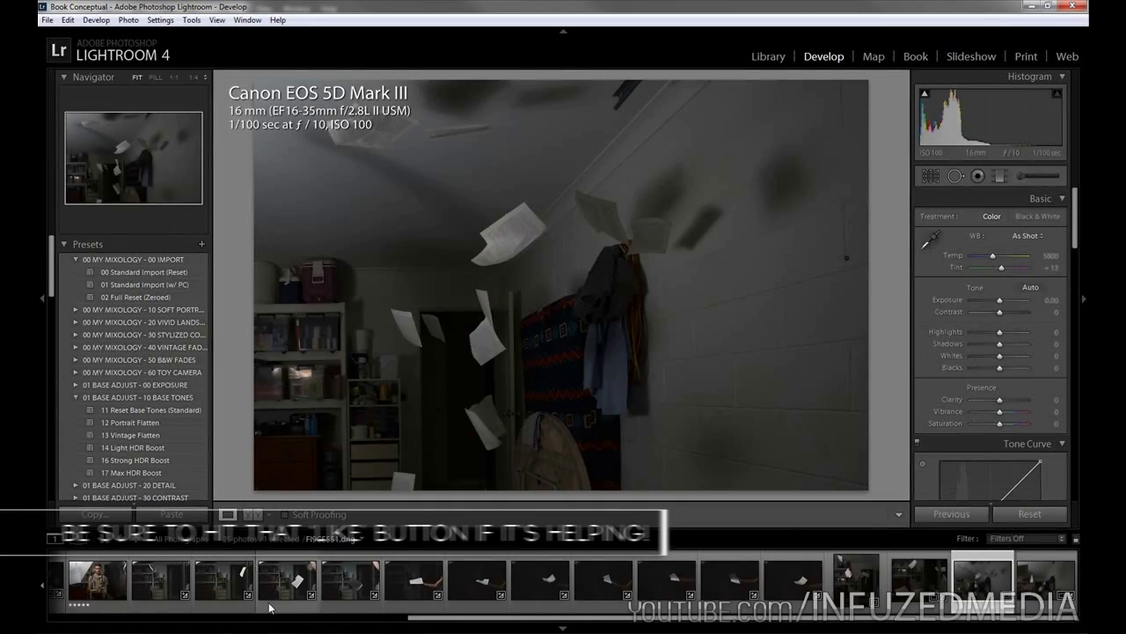
- In Lightroom, open the black-background portrait 2.tif and locate its applied preset under User Presets
{"action": "left_click", "coordinate": [277, 591]}
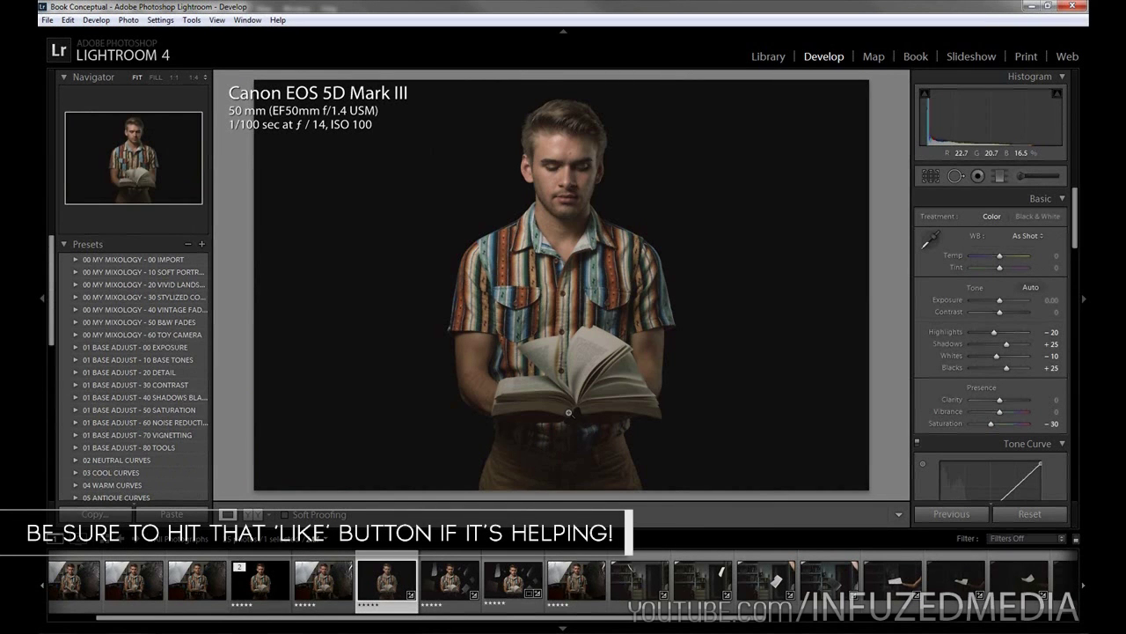
{"action": "scroll", "coordinate": [134, 324], "scroll_direction": "down", "scroll_amount": 15}
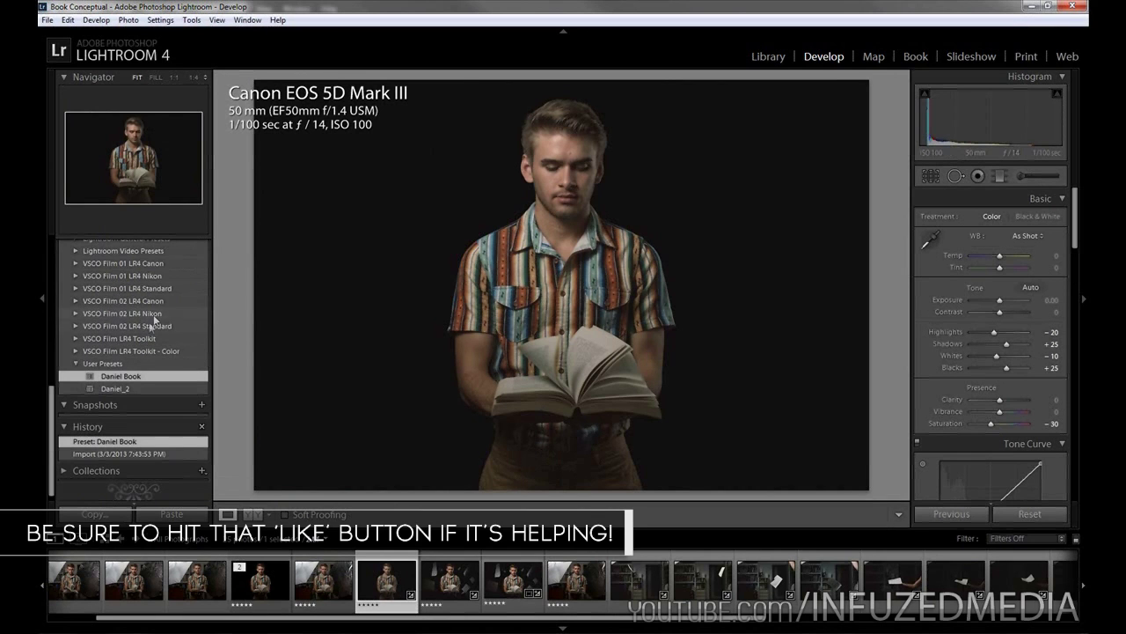
{"action": "scroll", "coordinate": [145, 328], "scroll_direction": "up", "scroll_amount": 2}
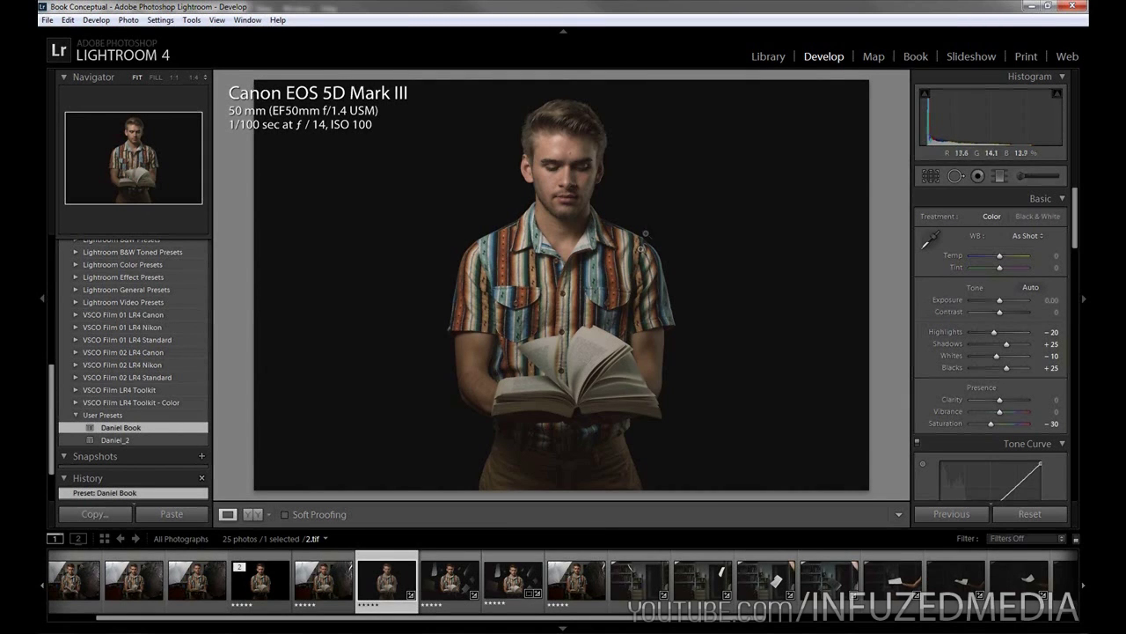
- Compare the black-background portrait before and after the preset, and inspect its details at 1:1
{"action": "key", "text": "backslash"}
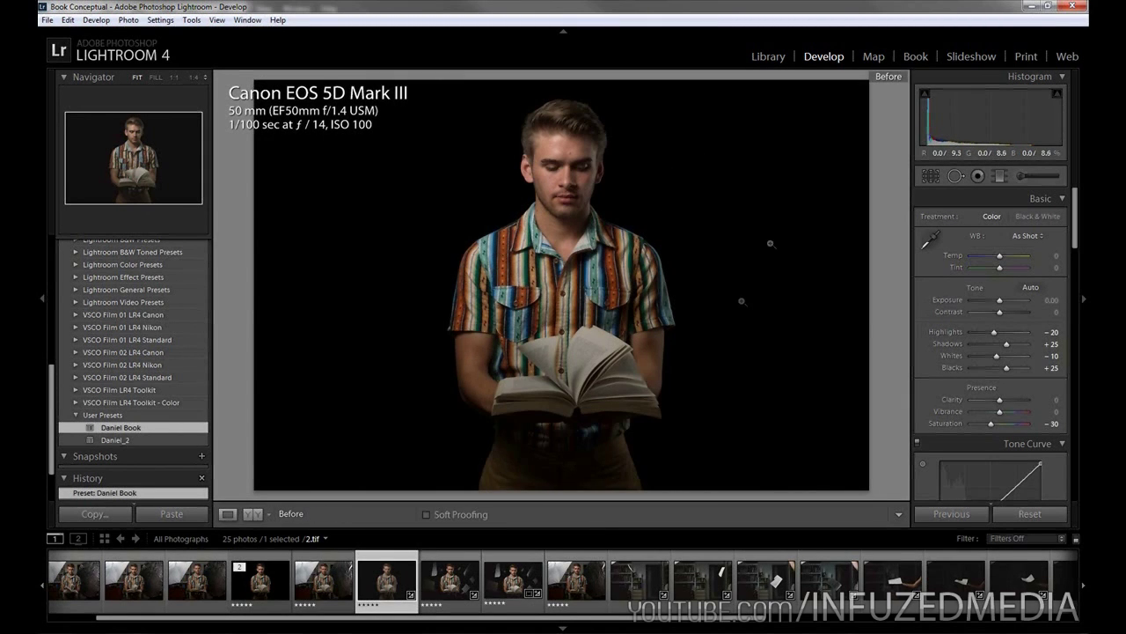
{"action": "key", "text": "backslash"}
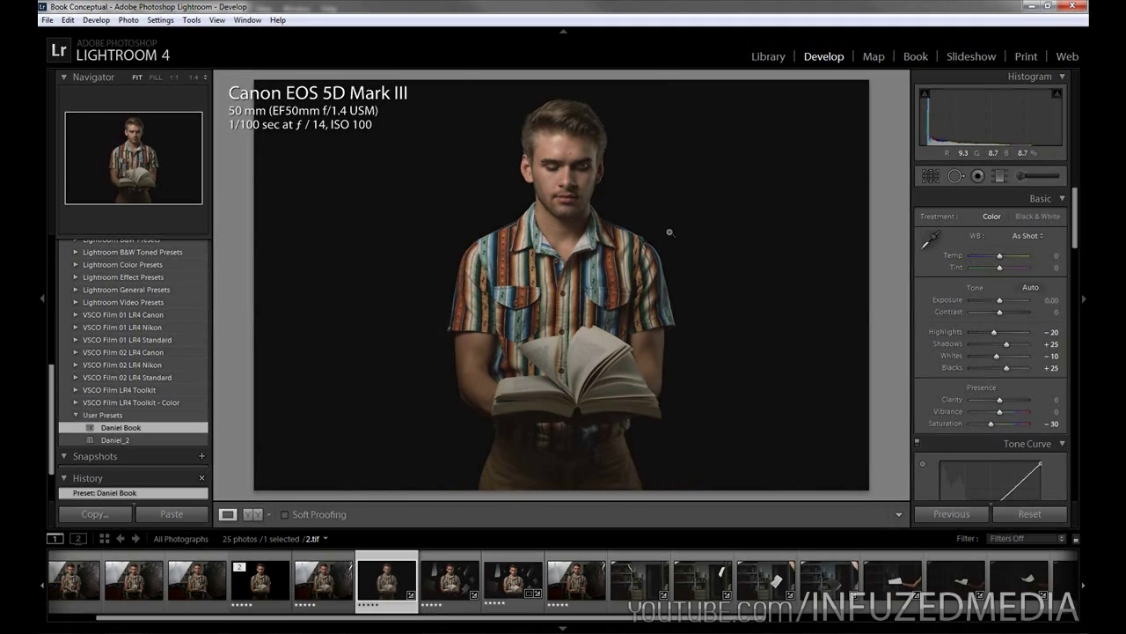
{"action": "left_click", "coordinate": [693, 228]}
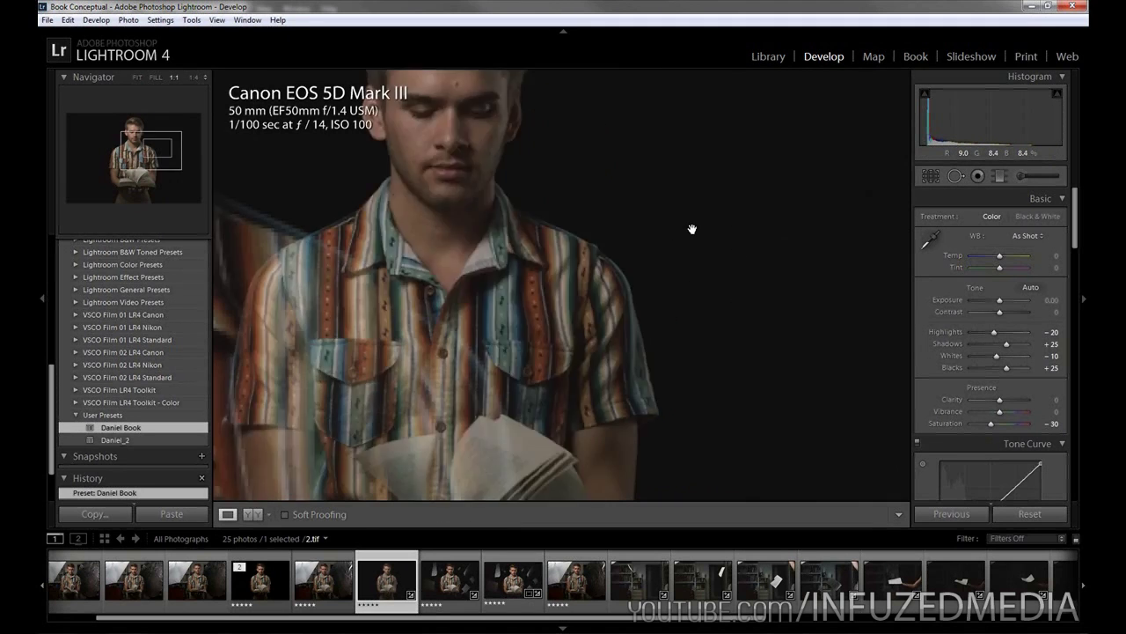
{"action": "left_click", "coordinate": [607, 257]}
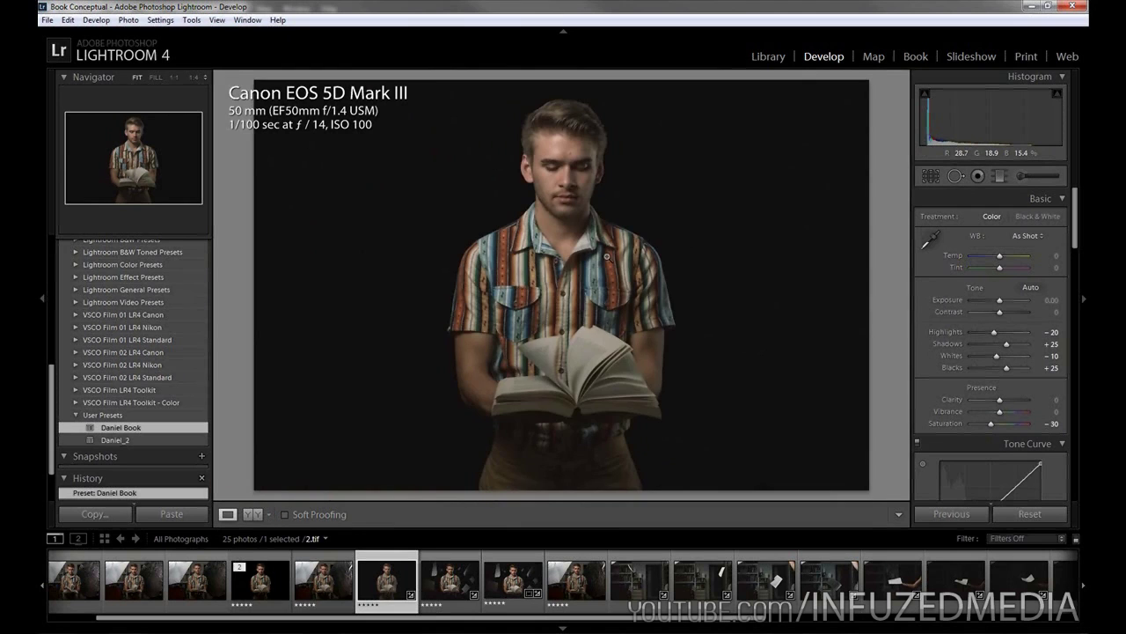
- View the flying-pages portrait 2-2.tif in Lightroom and switch to 3_Newest.psd in Photoshop
{"action": "left_click", "coordinate": [433, 588]}
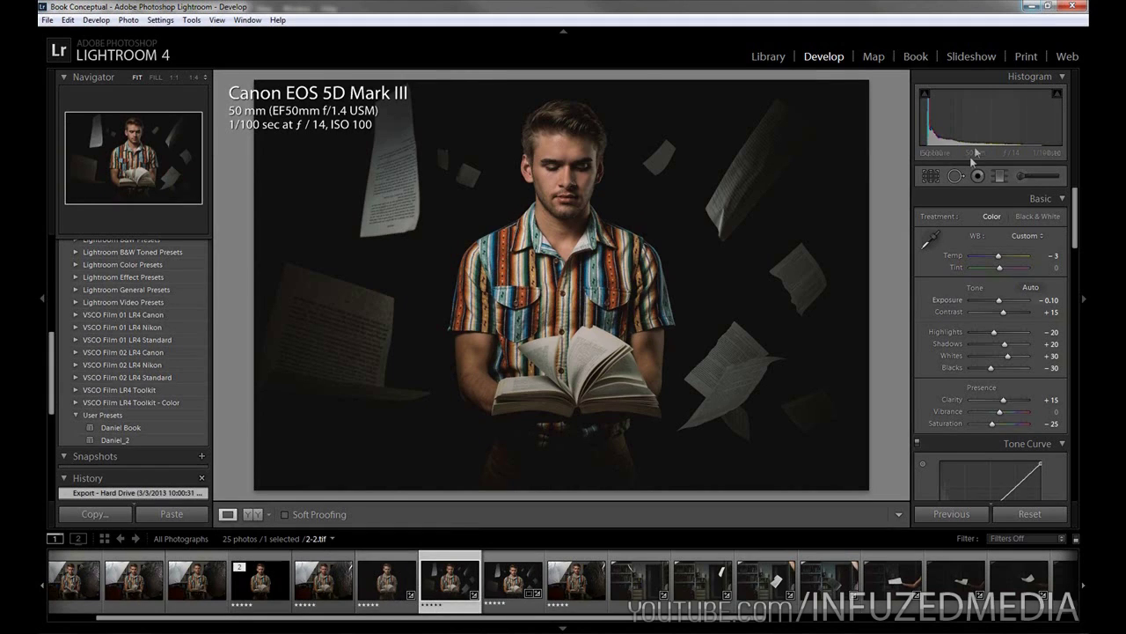
{"action": "left_click", "coordinate": [1033, 7]}
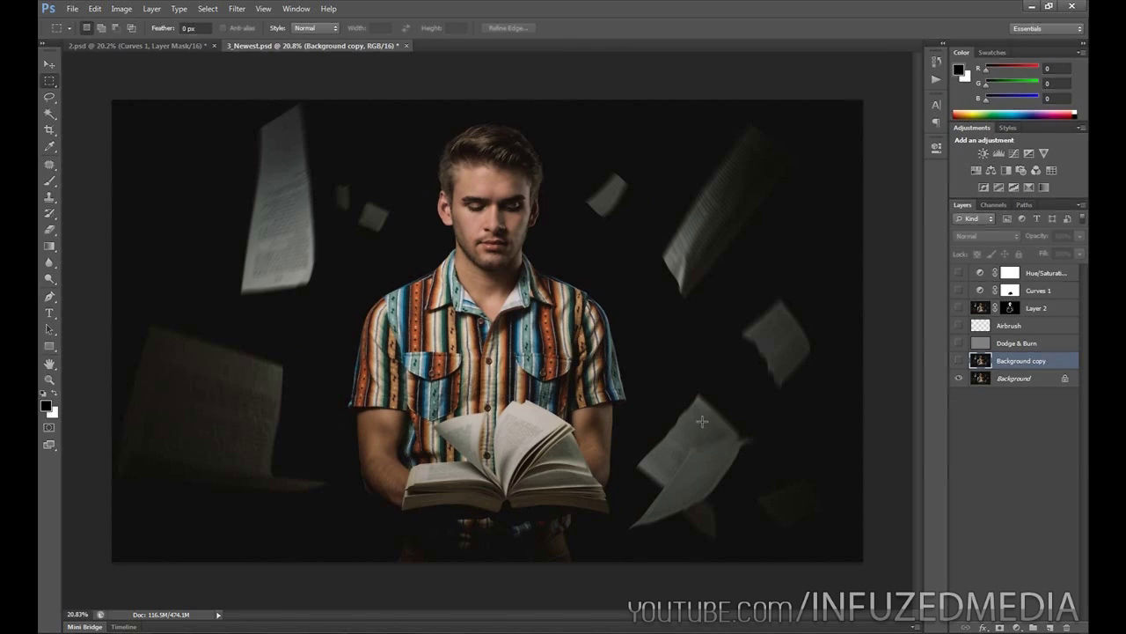
- Make the Background copy and Dodge & Burn layers visible, comparing the portrait with and without Dodge & Burn
{"action": "left_click", "coordinate": [959, 362]}
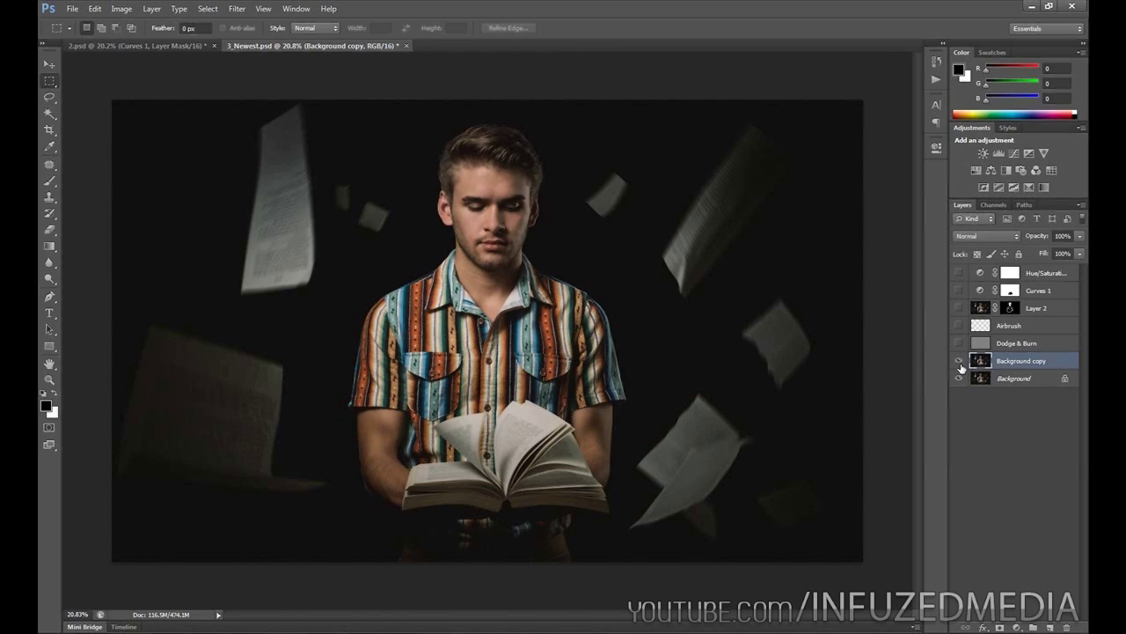
{"action": "left_click", "coordinate": [979, 345]}
{"action": "left_click", "coordinate": [960, 344]}
{"action": "left_click", "coordinate": [960, 344]}
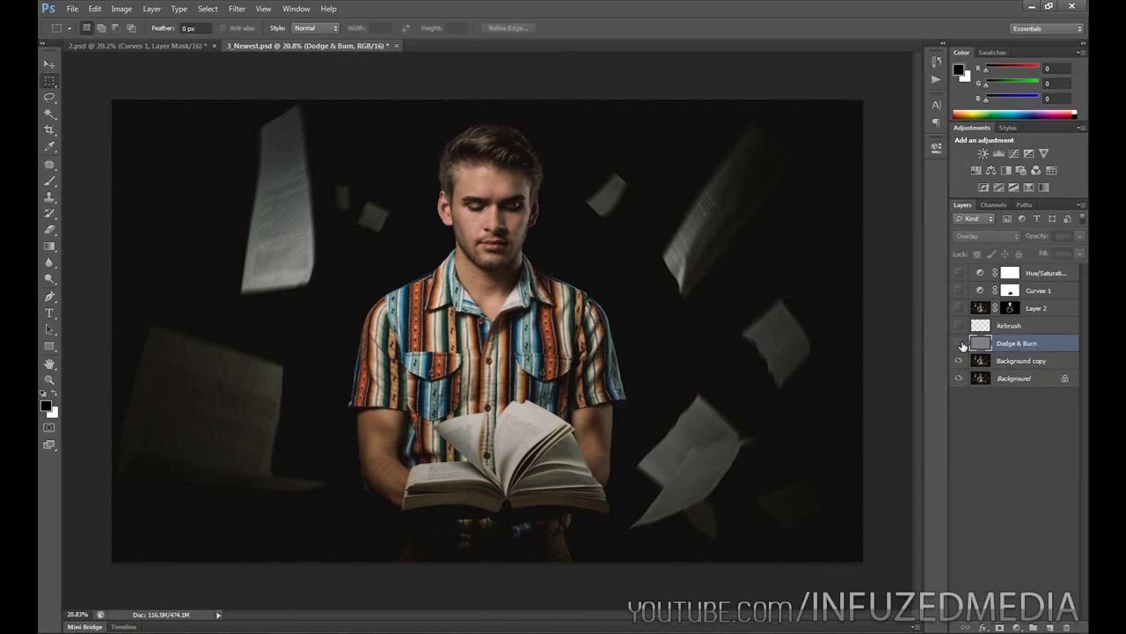
{"action": "left_click", "coordinate": [960, 344]}
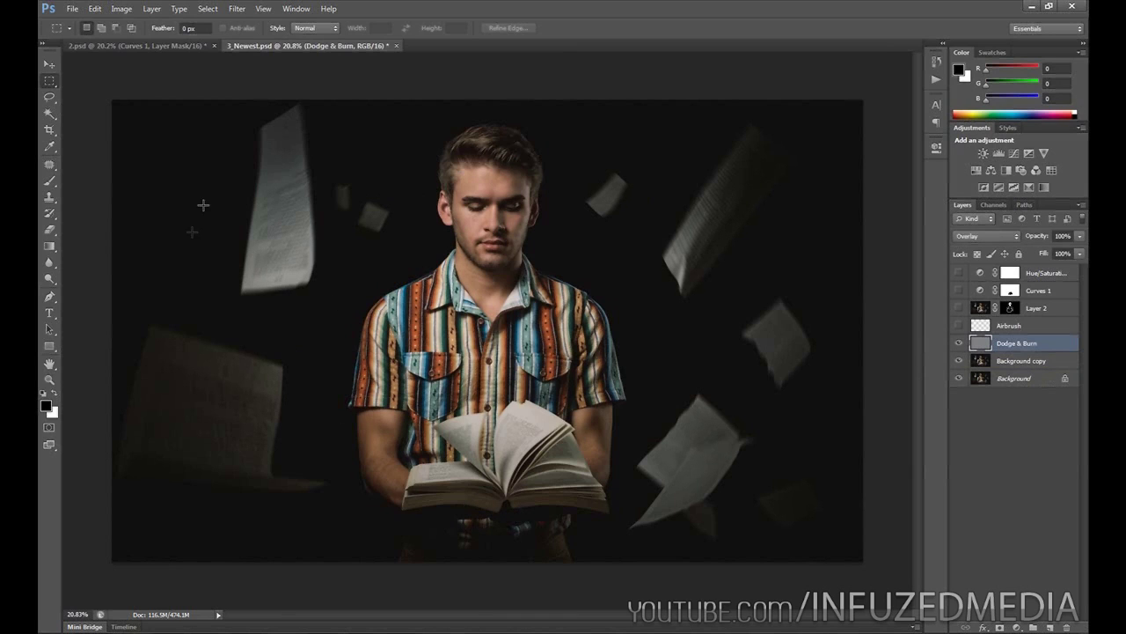
{"action": "left_click", "coordinate": [960, 344]}
{"action": "left_click", "coordinate": [960, 344]}
{"action": "left_click", "coordinate": [960, 344]}
{"action": "left_click", "coordinate": [960, 344]}
- Make the Airbrush, Layer 2 and Curves 1 layers visible
{"action": "left_click", "coordinate": [968, 327]}
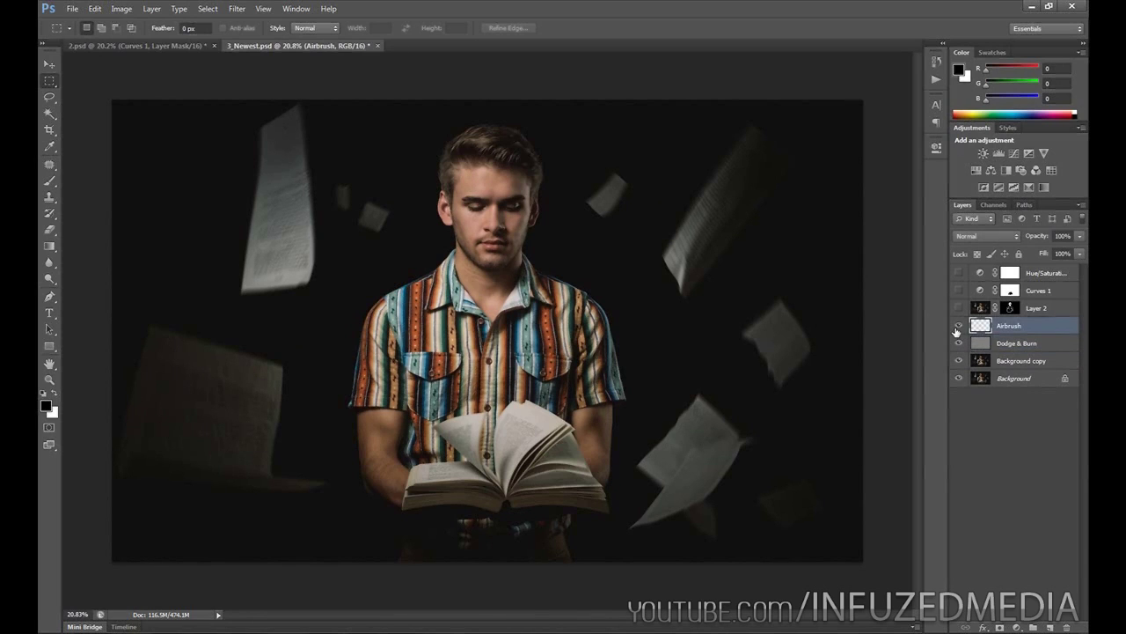
{"action": "left_click", "coordinate": [973, 310]}
{"action": "left_click", "coordinate": [959, 308]}
{"action": "left_click", "coordinate": [959, 291]}
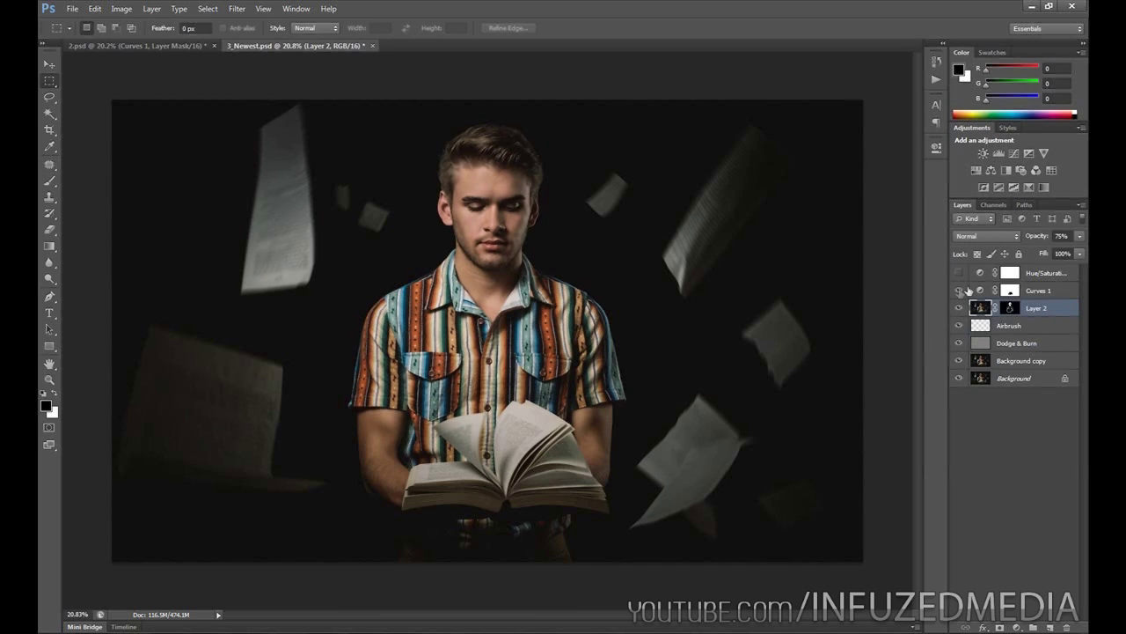
- Check the Curves 1 adjustment's settings and its effect on the portrait, and make the Hue/Saturation layer visible
{"action": "double_click", "coordinate": [978, 291]}
{"action": "left_click", "coordinate": [899, 139]}
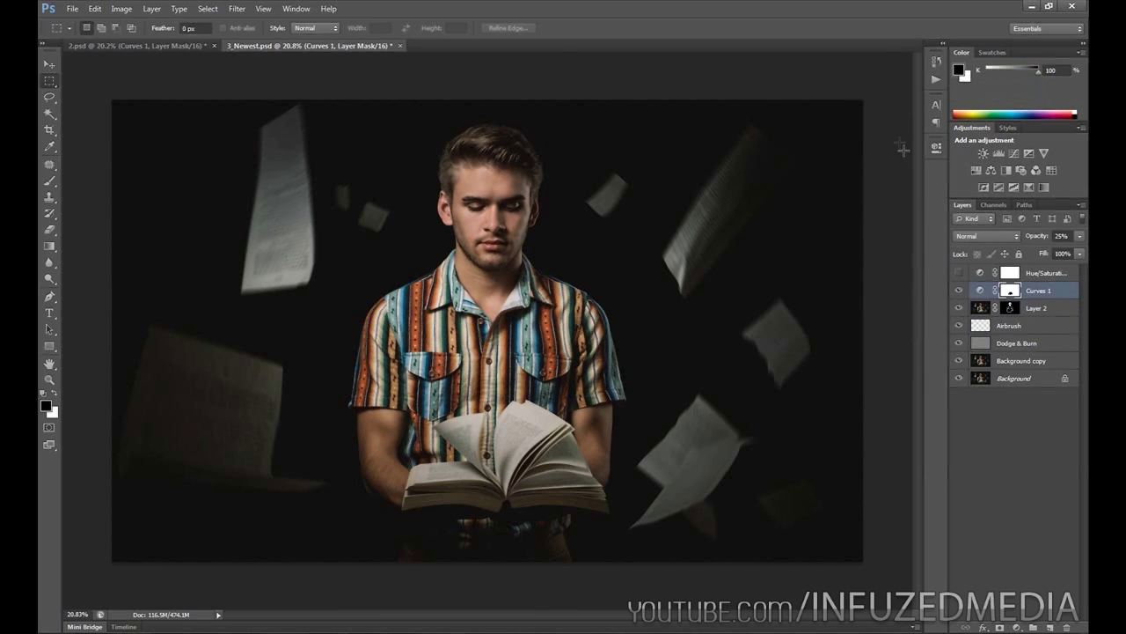
{"action": "left_click", "coordinate": [959, 291]}
{"action": "left_click", "coordinate": [960, 291]}
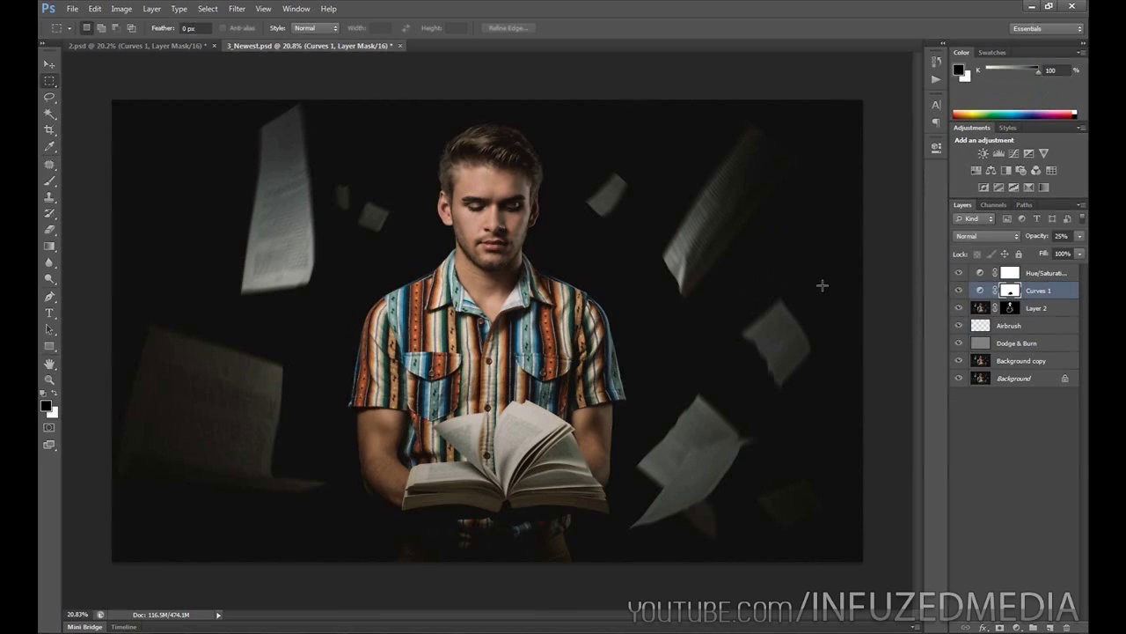
{"action": "scroll", "coordinate": [767, 306], "scroll_direction": "up", "scroll_amount": 1}
{"action": "key", "text": "alt"}
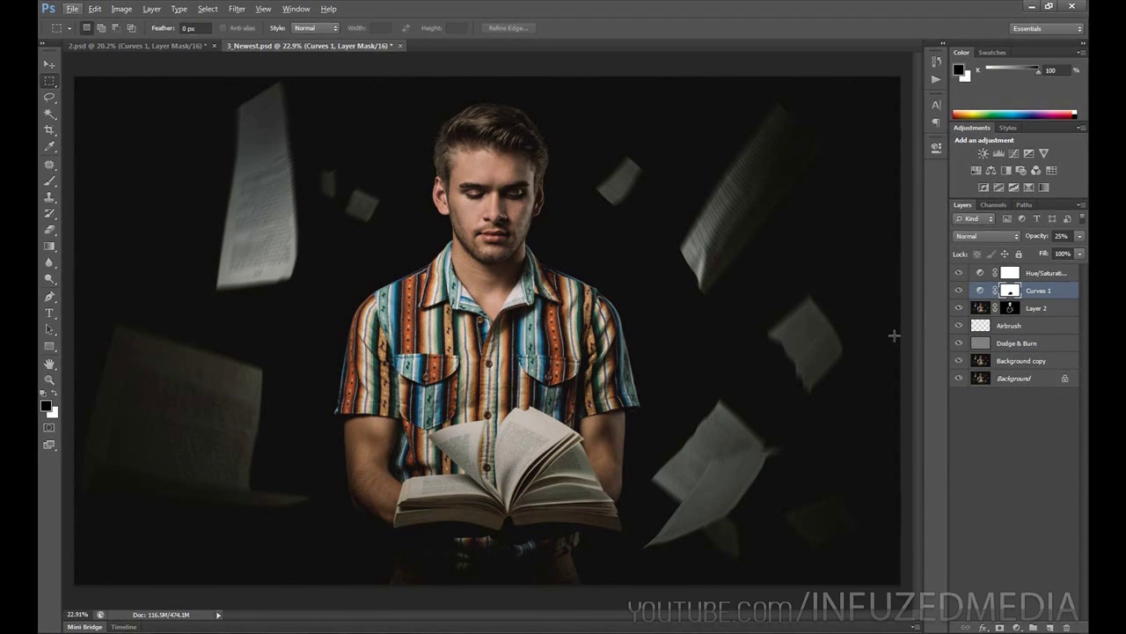